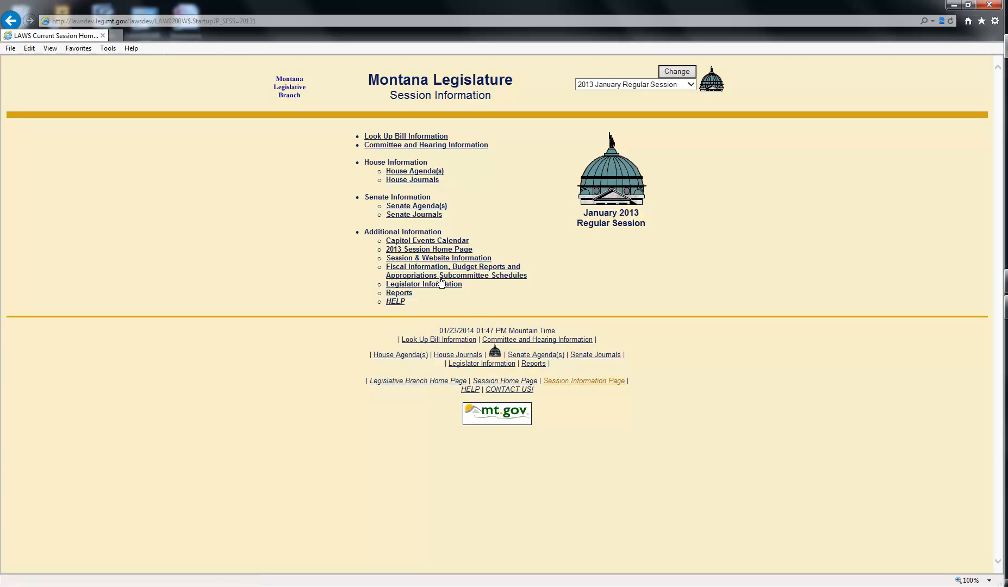
- Go to the Look Up Bill Information page for the 2013 January Regular Session
{"action": "left_click", "coordinate": [407, 136]}
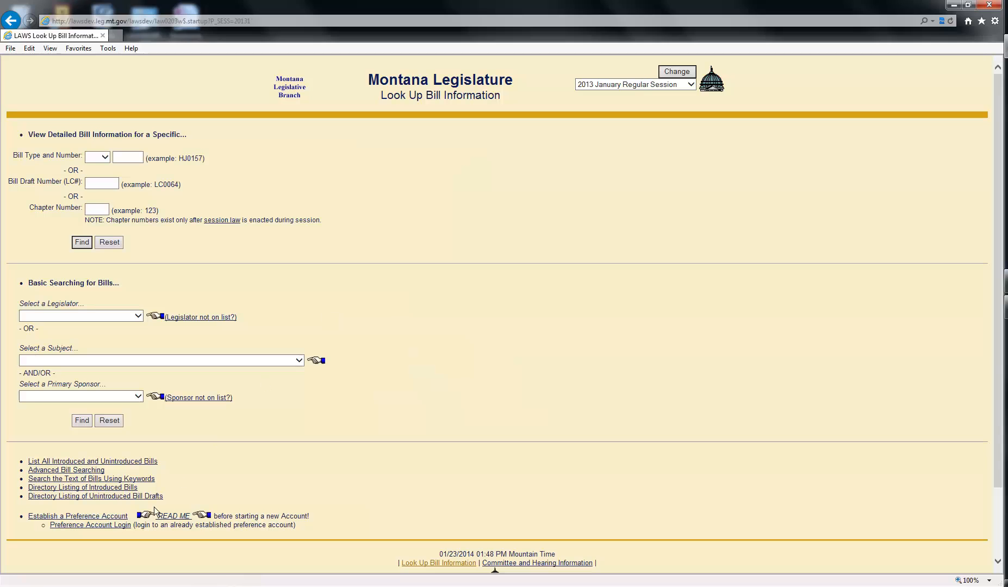
- Log in to the LAWS preference account with its user name and password
{"action": "left_click", "coordinate": [116, 525]}
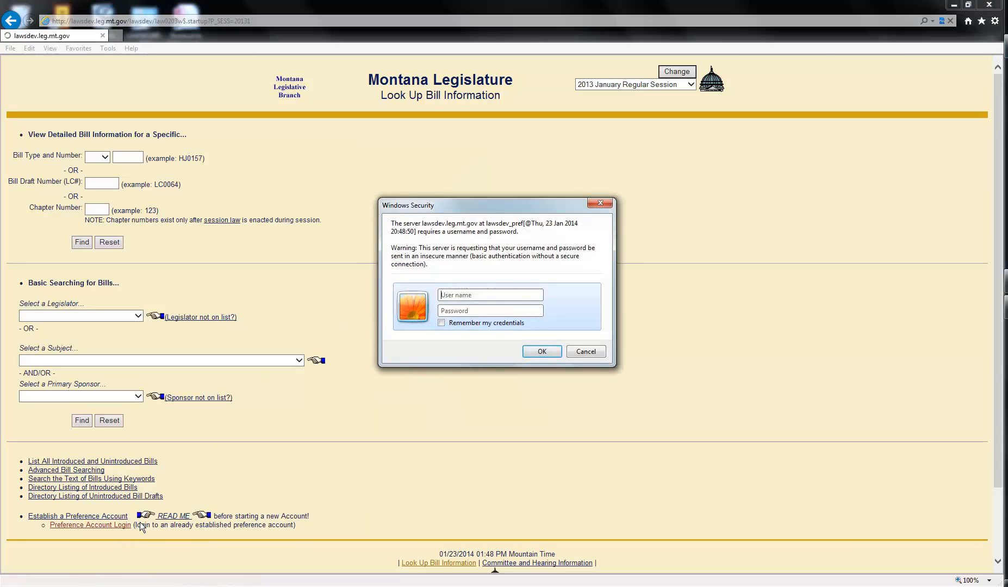
{"action": "type", "text": "de"}
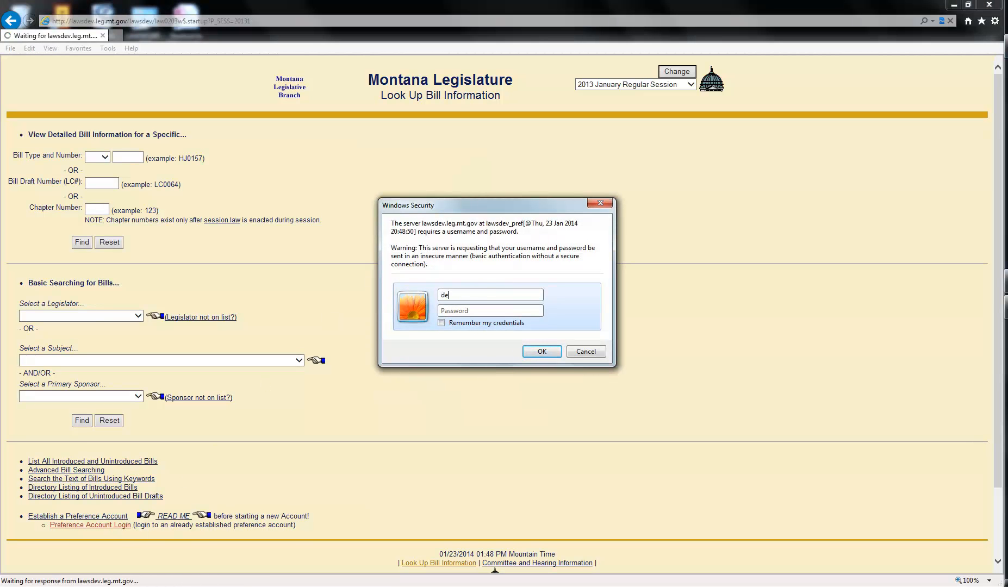
{"action": "type", "text": "mo••••••••••"}
{"action": "key", "text": "Return"}
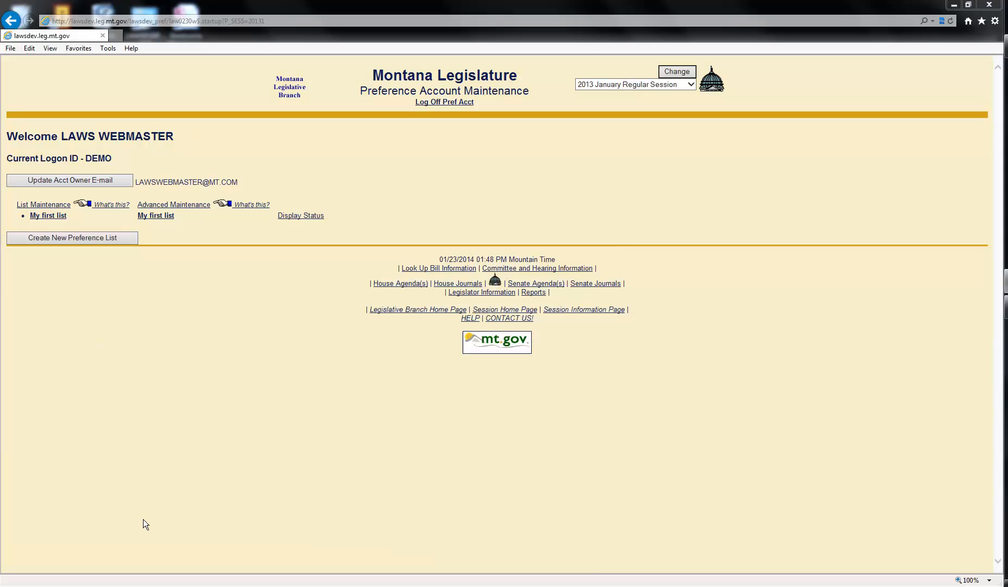
- Open 'My first list' for editing, showing its tracked bills HB 4 and HB 15
{"action": "left_click", "coordinate": [159, 218]}
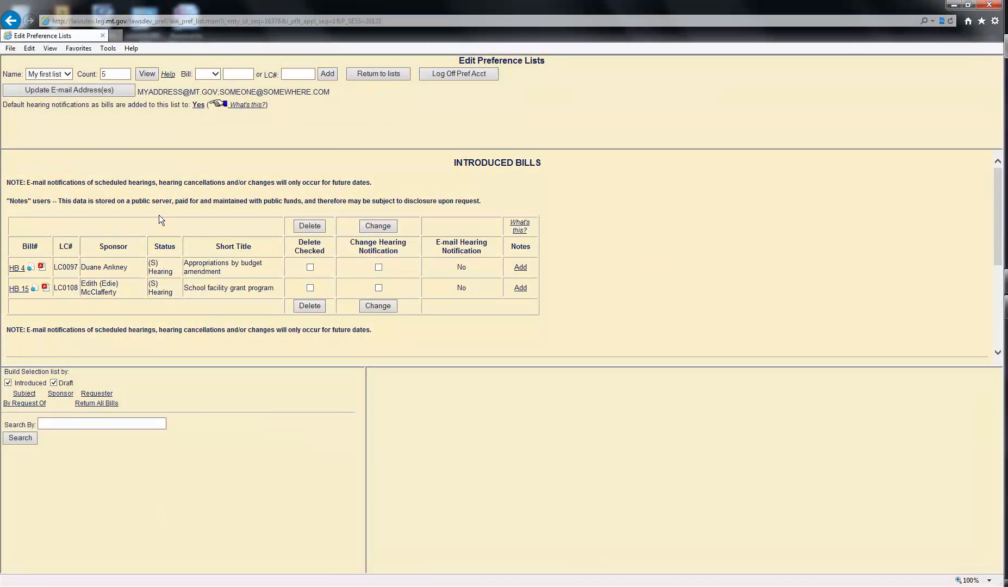
- Add bill HB 1, the Feed bill (LC0321), to My first list
{"action": "left_click", "coordinate": [216, 74]}
{"action": "left_click", "coordinate": [207, 87]}
{"action": "left_click", "coordinate": [237, 75]}
{"action": "type", "text": "1"}
{"action": "left_click", "coordinate": [327, 75]}
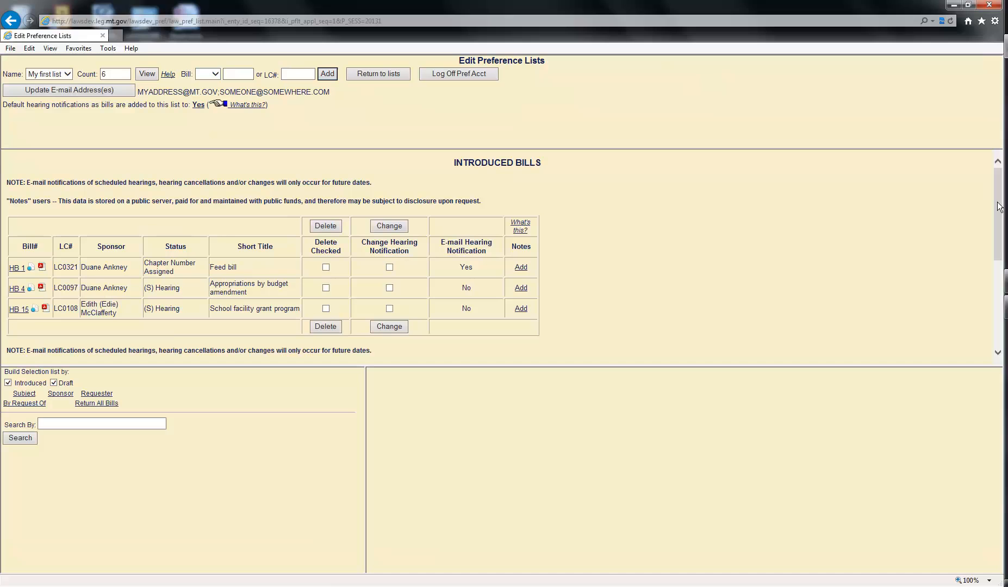
{"action": "left_click_drag", "start_coordinate": [998, 207], "coordinate": [998, 181]}
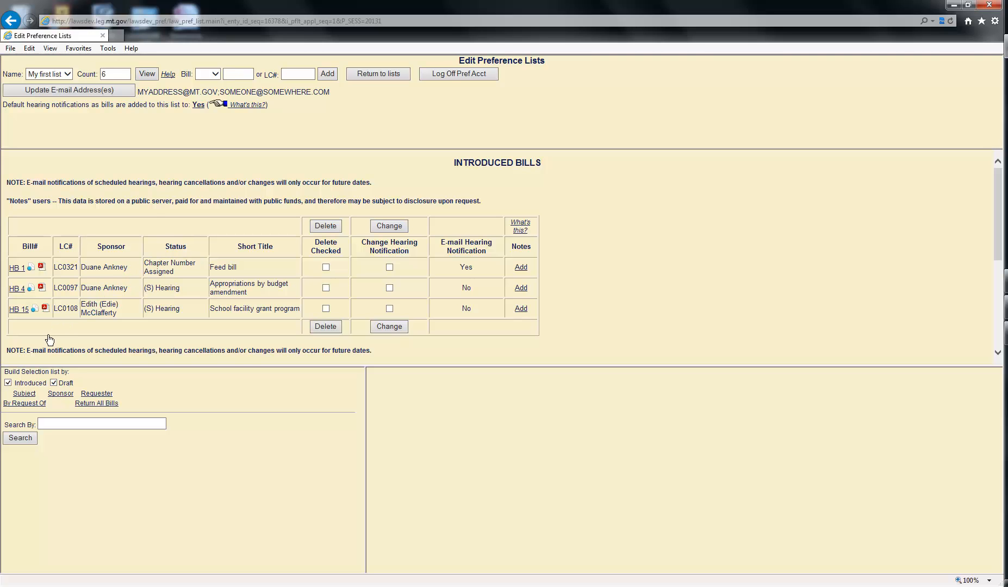
- Choose Subject as the search type, with 'Arts and Antiquities' as its value
{"action": "left_click", "coordinate": [28, 395]}
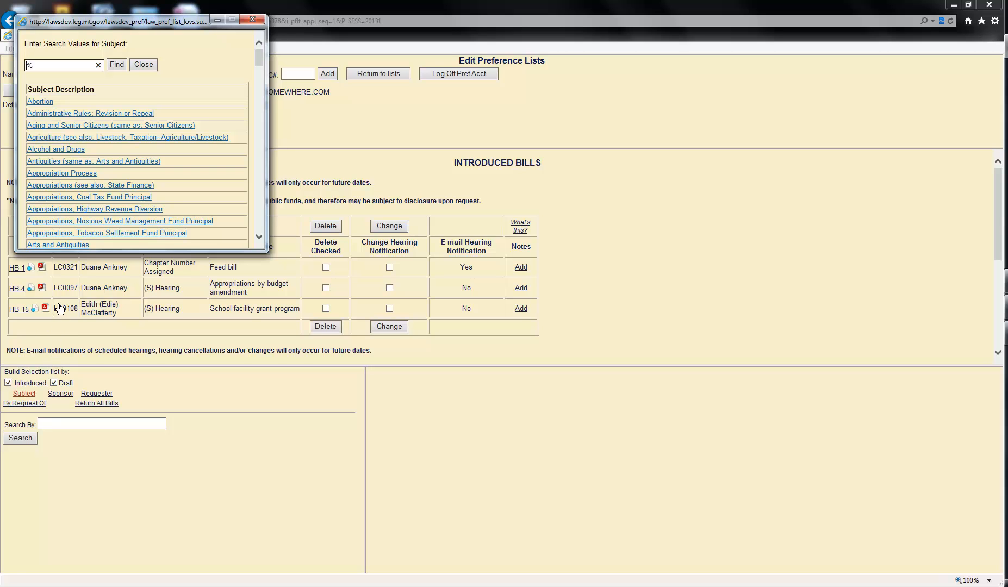
{"action": "left_click", "coordinate": [61, 245]}
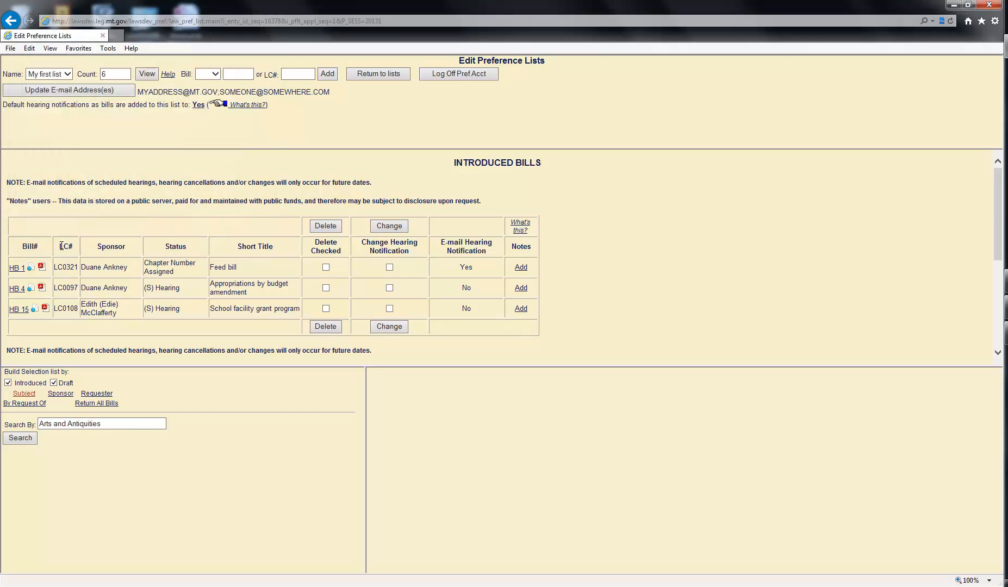
- Run the Arts and Antiquities search, listing HB 9, HB 215 and SB 273
{"action": "left_click", "coordinate": [20, 436]}
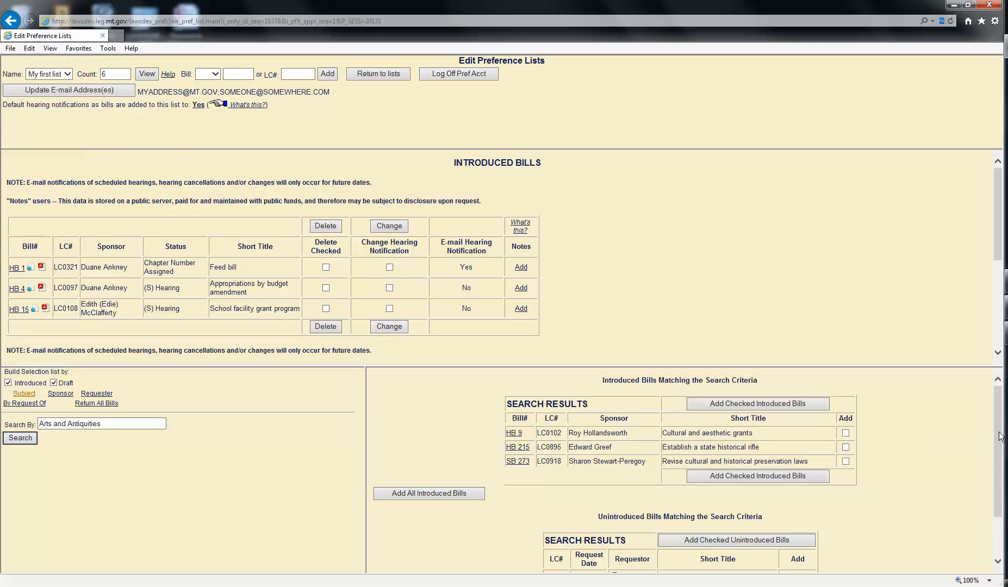
{"action": "mouse_move", "coordinate": [1002, 435]}
{"action": "left_mouse_down"}
{"action": "mouse_move", "coordinate": [999, 471]}
{"action": "mouse_move", "coordinate": [999, 433]}
{"action": "left_mouse_up"}
- Review HB 9's bill details, then mark HB 9 in the results for adding
{"action": "left_click", "coordinate": [513, 434]}
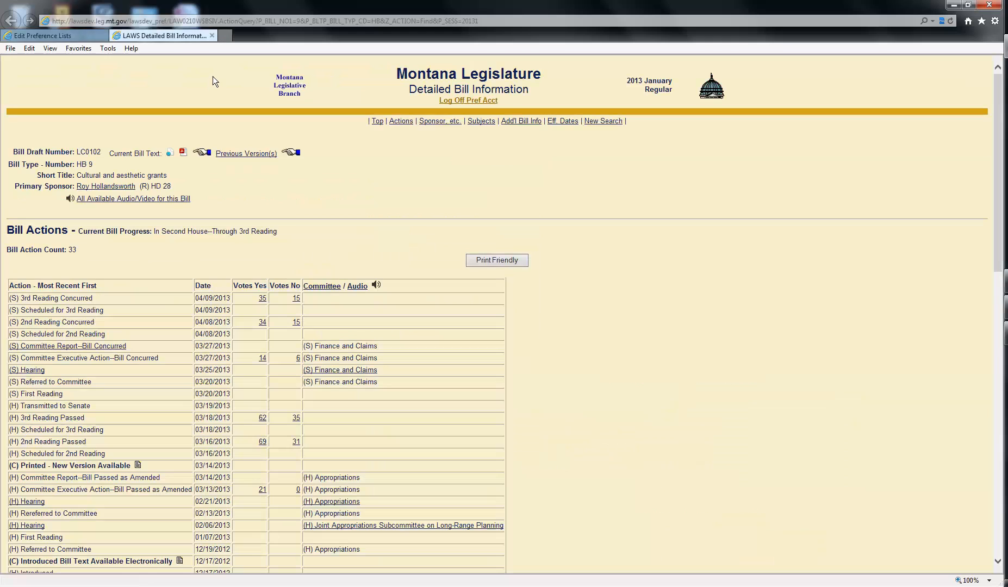
{"action": "left_click", "coordinate": [212, 34]}
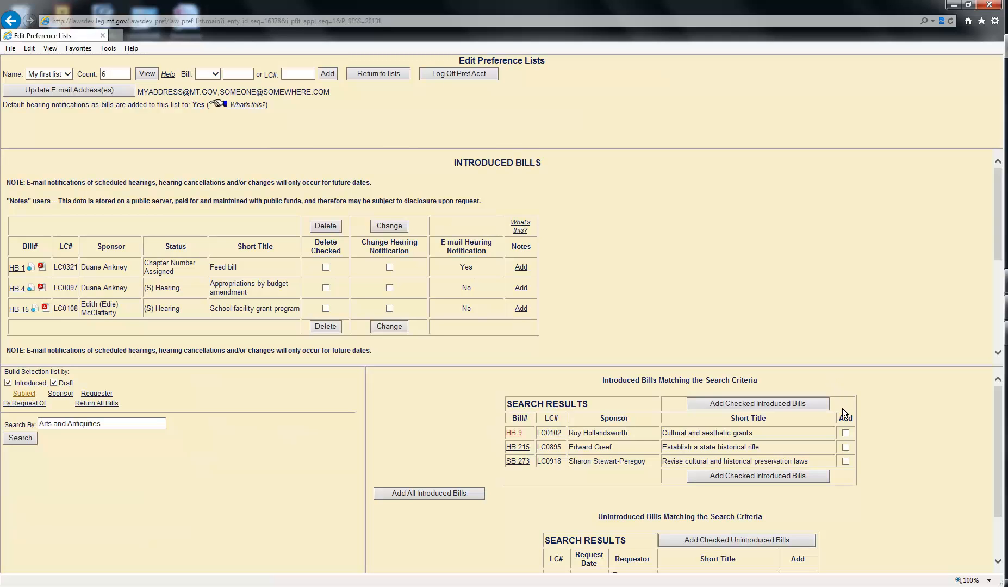
{"action": "left_click", "coordinate": [845, 433]}
- Add HB 9, SB 273 and unintroduced draft LC1545 (Revise land use laws) to My first list
{"action": "left_click", "coordinate": [764, 474]}
{"action": "left_click", "coordinate": [763, 475]}
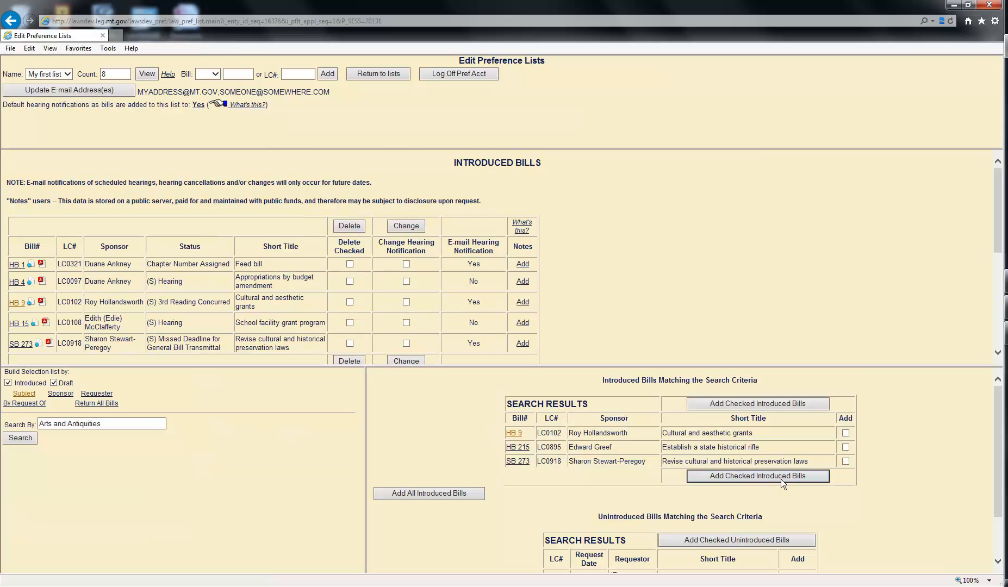
{"action": "scroll", "coordinate": [783, 480], "scroll_direction": "down", "scroll_amount": 2}
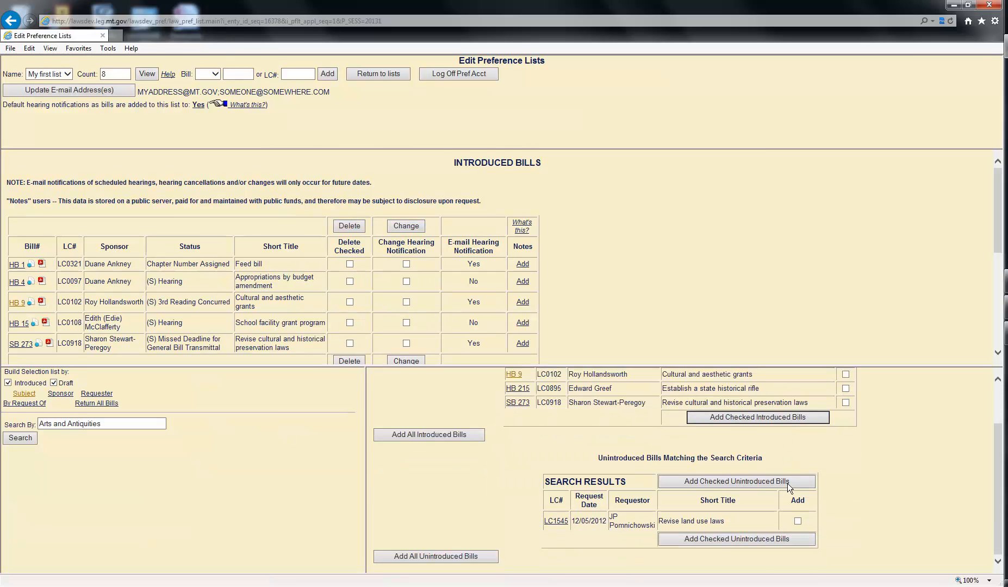
{"action": "left_click", "coordinate": [798, 521]}
{"action": "left_click", "coordinate": [741, 542]}
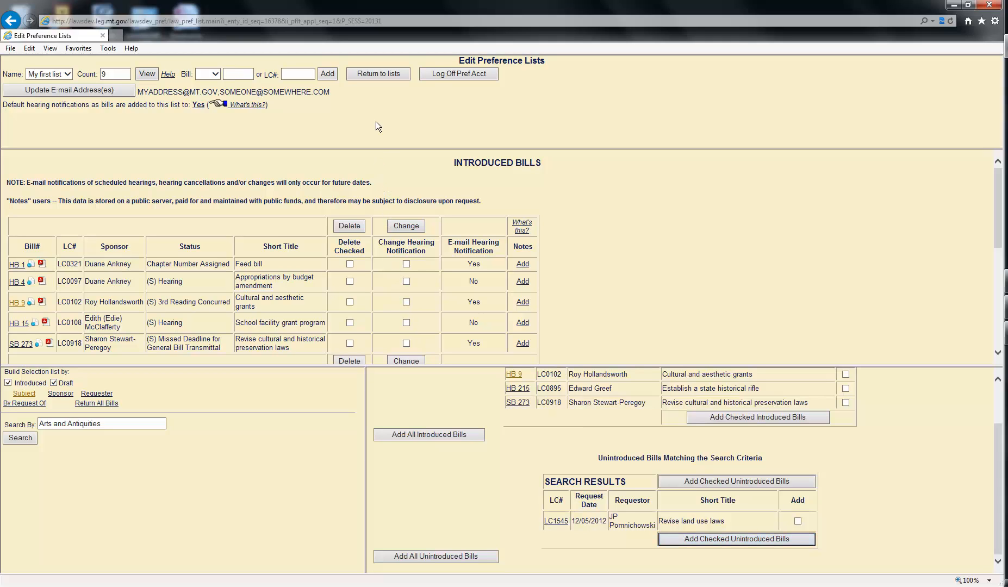
- Create and save a preference list named 'My second list' with its notification e-mail address
{"action": "left_click", "coordinate": [377, 75]}
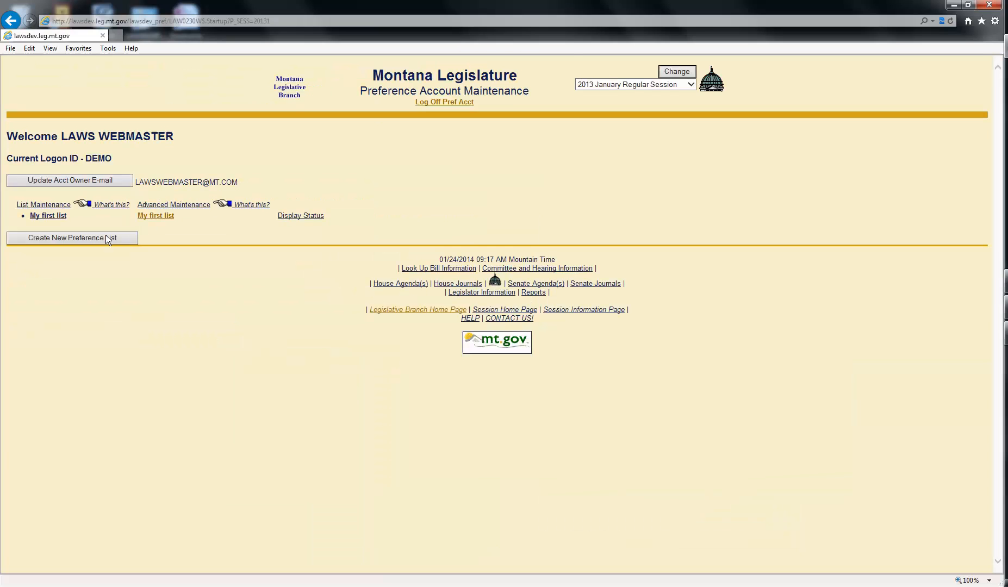
{"action": "left_click", "coordinate": [85, 238]}
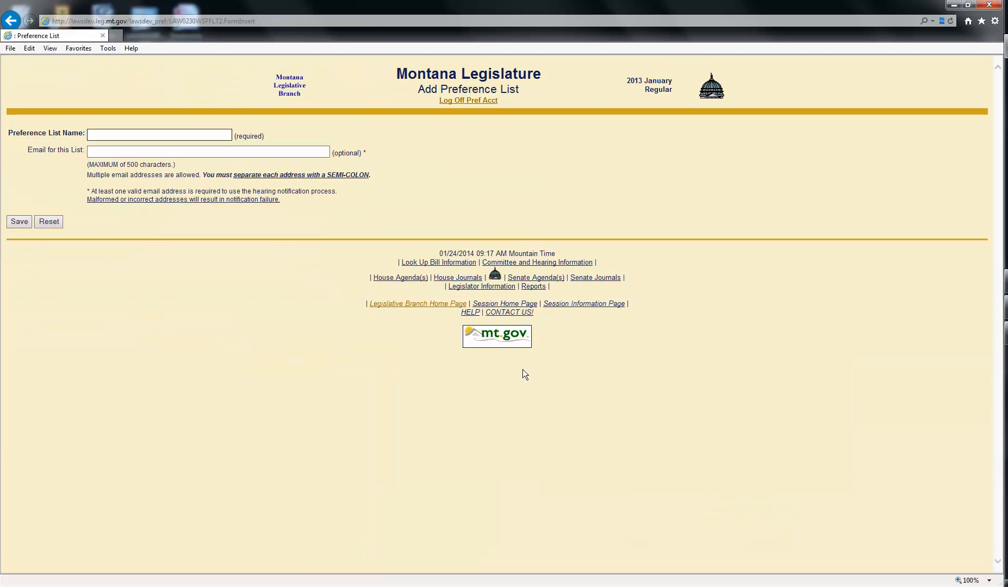
{"action": "type", "text": "My second list"}
{"action": "left_click", "coordinate": [102, 152]}
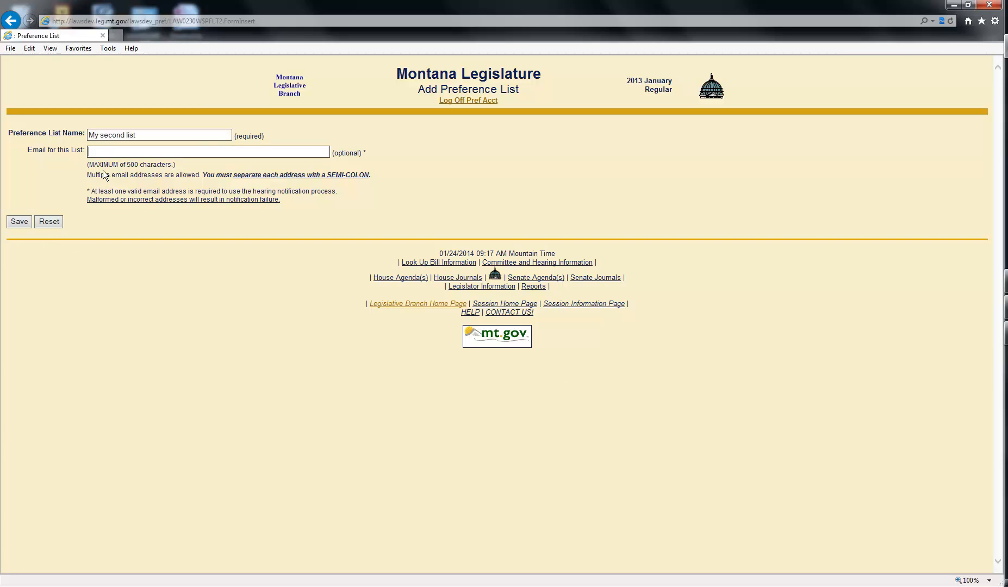
{"action": "left_click", "coordinate": [15, 222]}
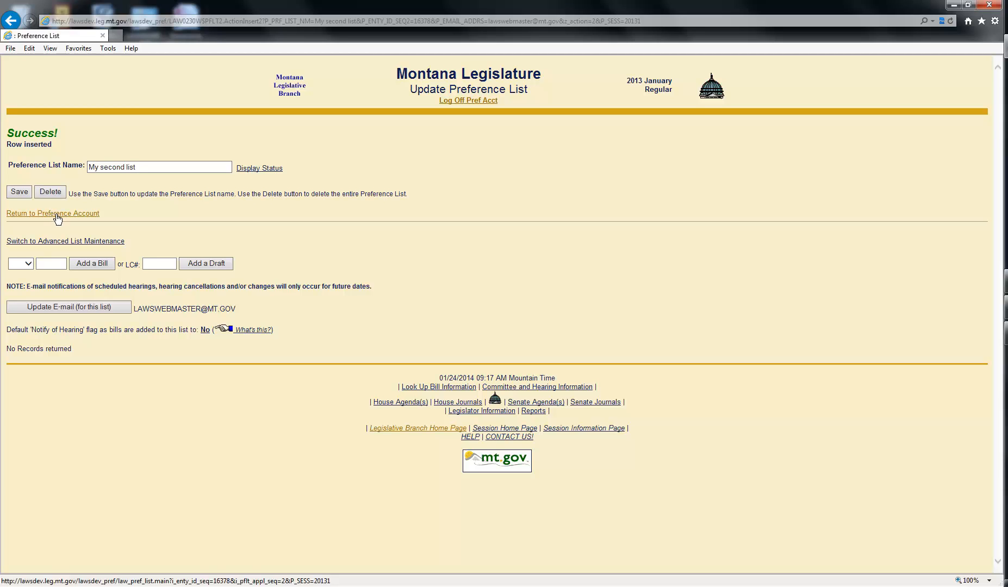
- In Advanced List Maintenance, compare My first list with the empty My second list, then log off
{"action": "left_click", "coordinate": [68, 243]}
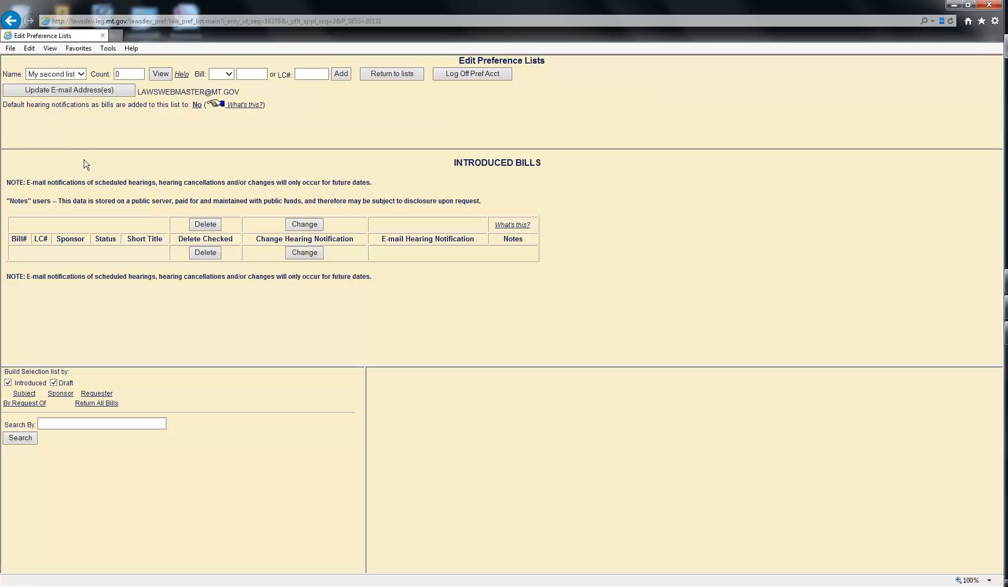
{"action": "left_click", "coordinate": [83, 76]}
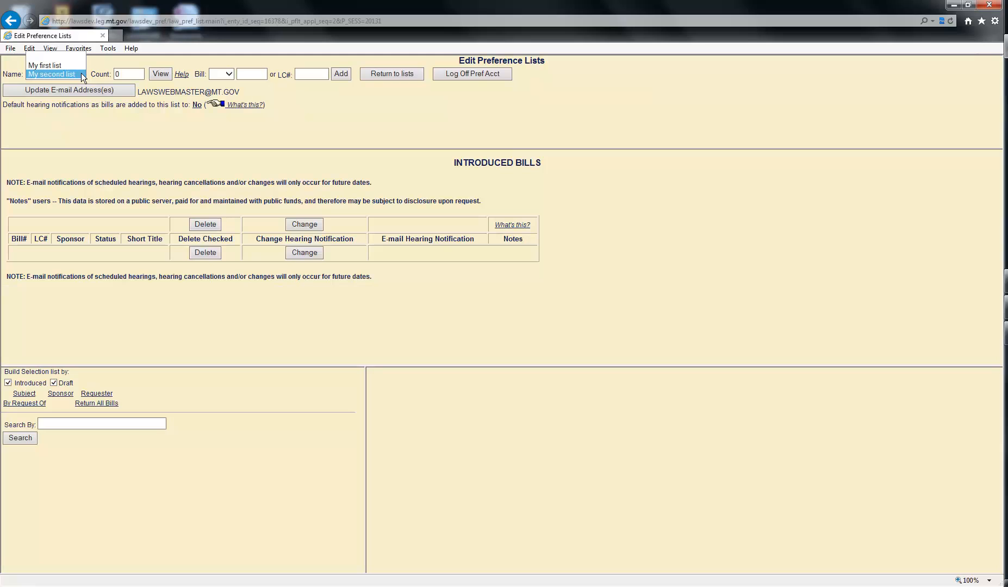
{"action": "left_click", "coordinate": [61, 65]}
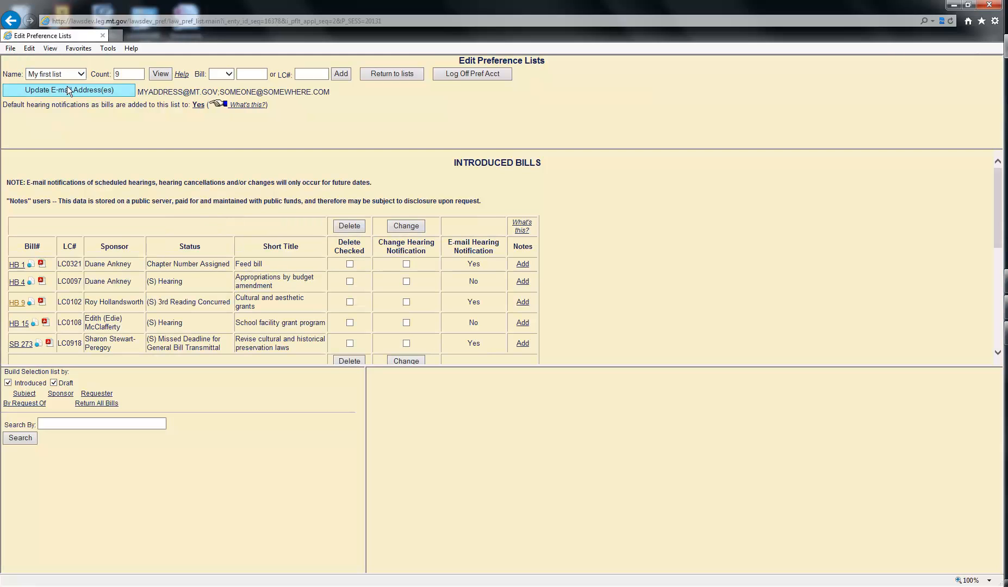
{"action": "left_click", "coordinate": [81, 74]}
{"action": "left_click", "coordinate": [52, 83]}
{"action": "left_click", "coordinate": [78, 73]}
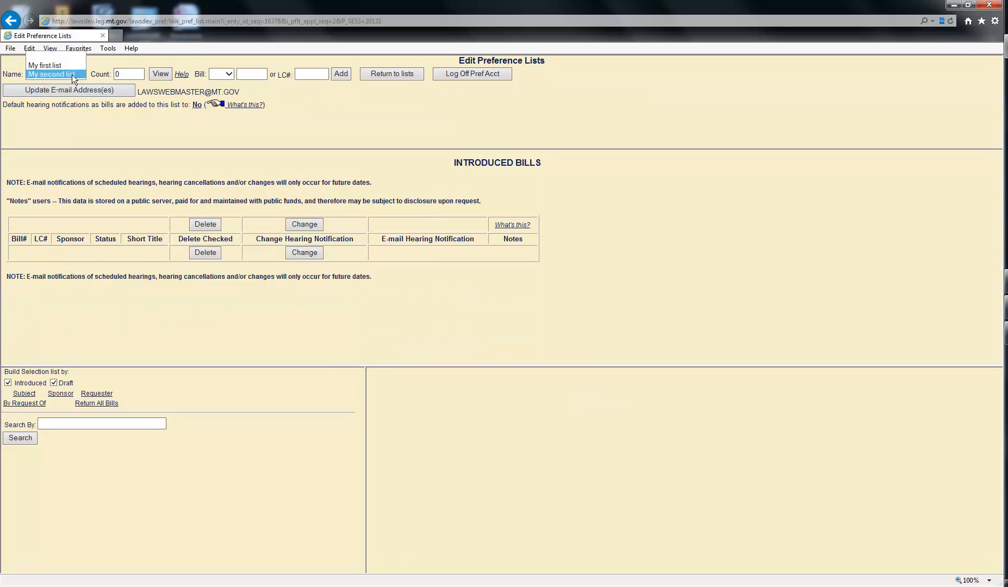
{"action": "left_click", "coordinate": [64, 64]}
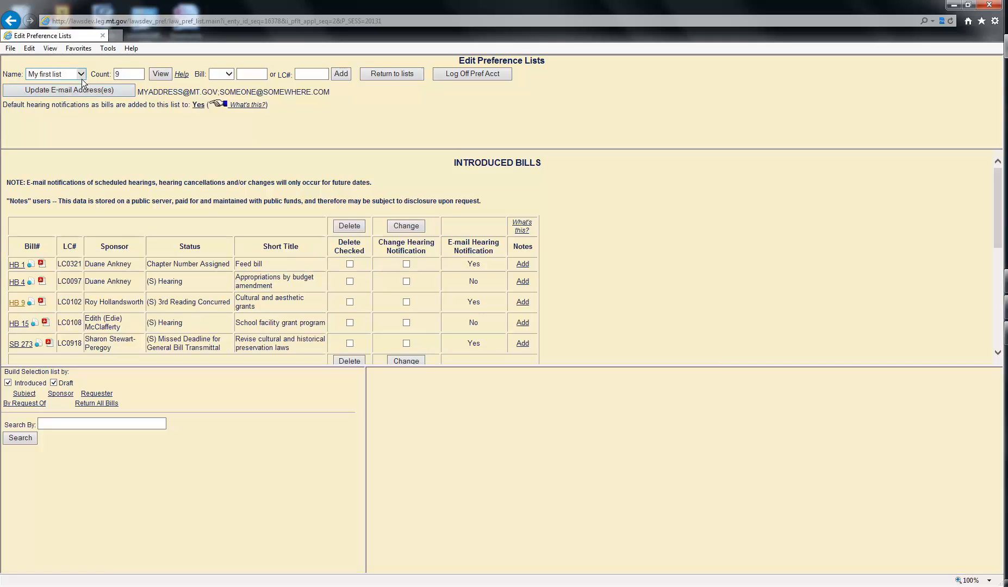
{"action": "left_click", "coordinate": [469, 74]}
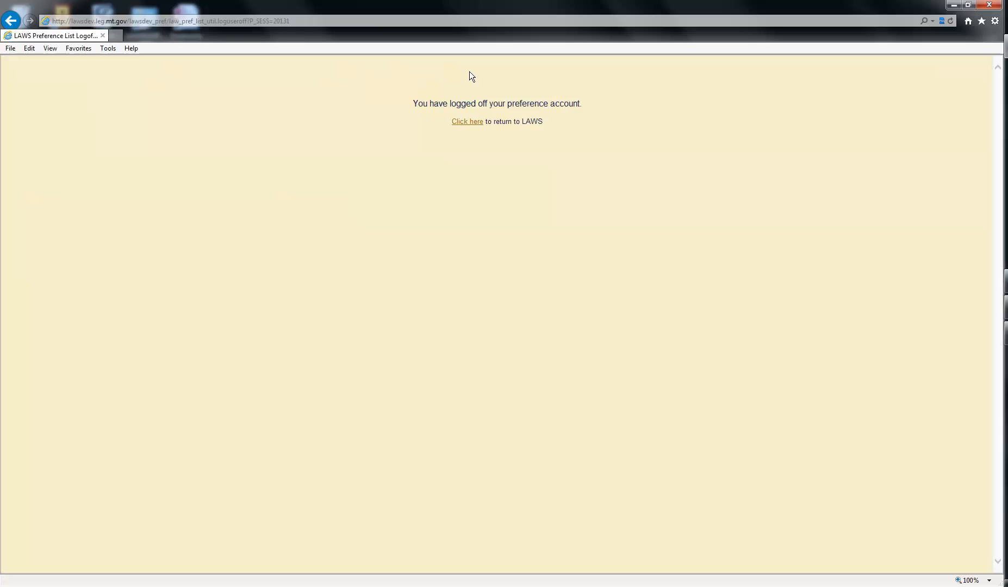